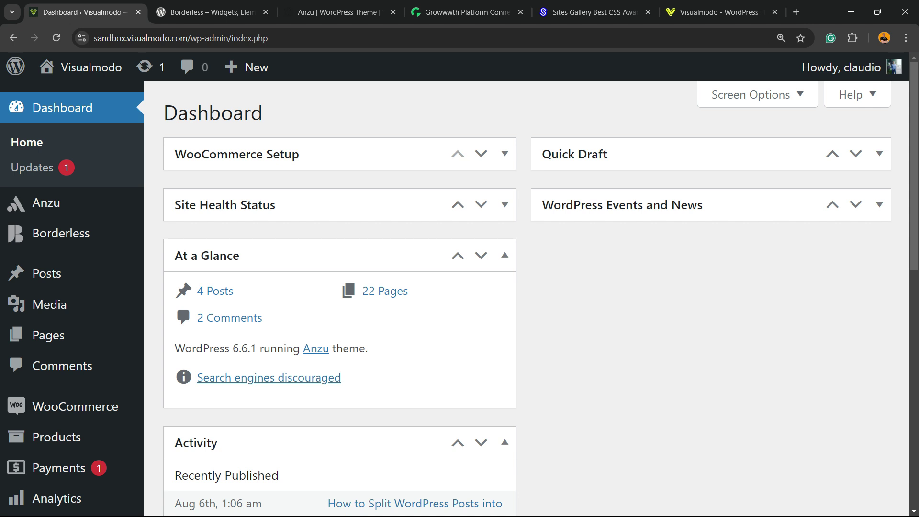
Step: Zoom the browser out one step and open Plugins > Add New Plugin from the admin sidebar
key(ctrl+minus)
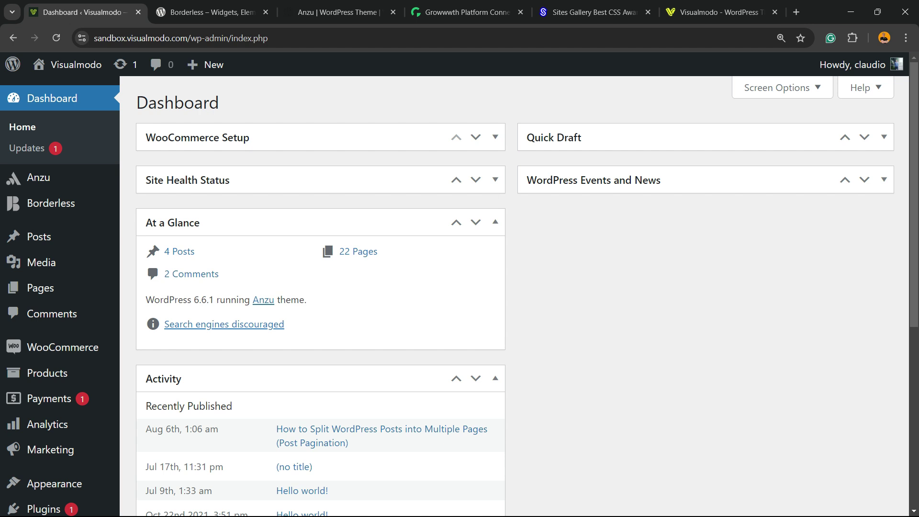
scroll(48, 198, down, 2)
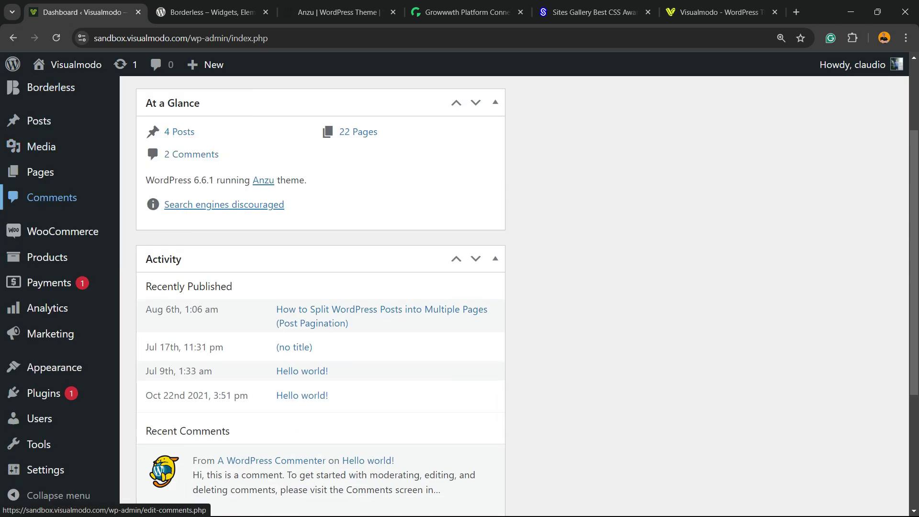
scroll(47, 198, down, 2)
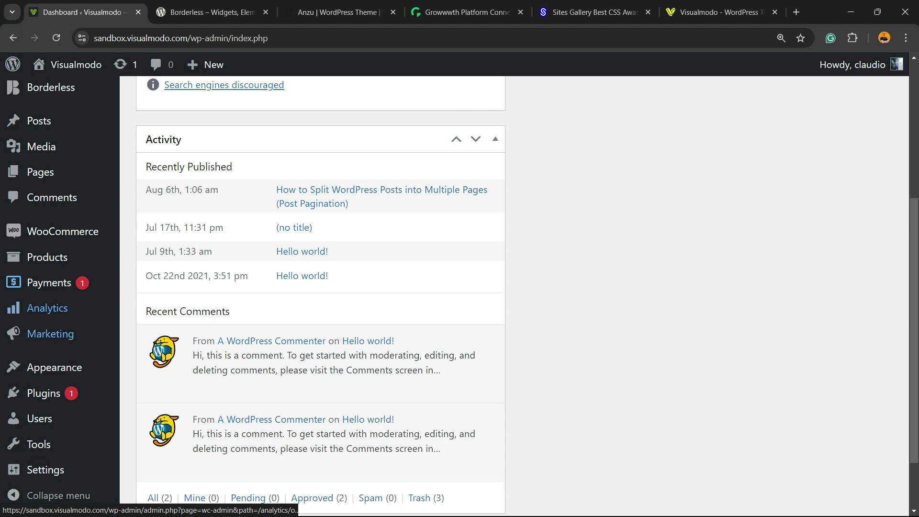
mouse_move(43, 393)
click(167, 417)
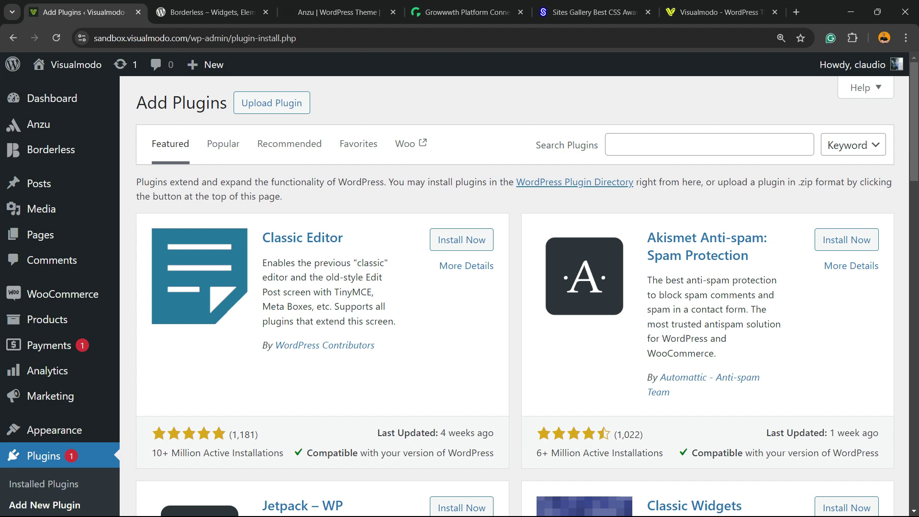
Step: Search the plugin directory for 'WP Robots Txt', then install and activate it
drag(536, 145, 595, 145)
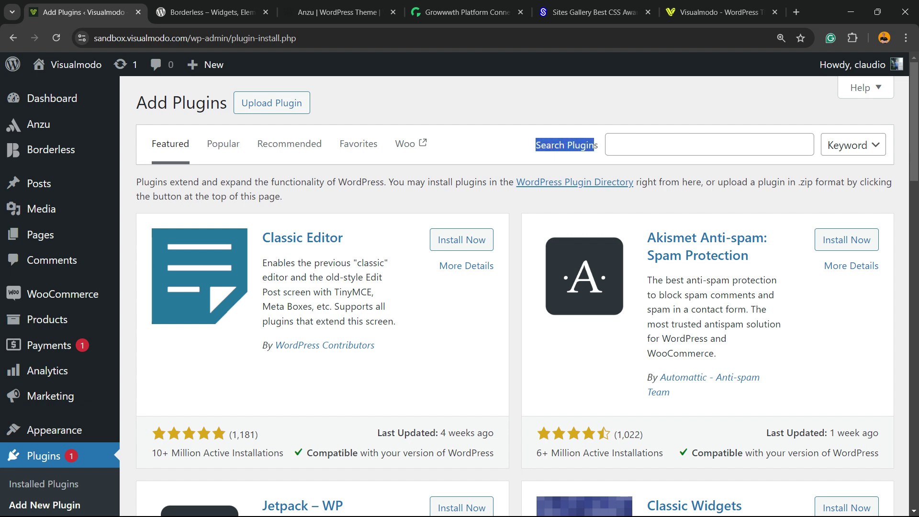
click(611, 144)
text(WP Robots Txt)
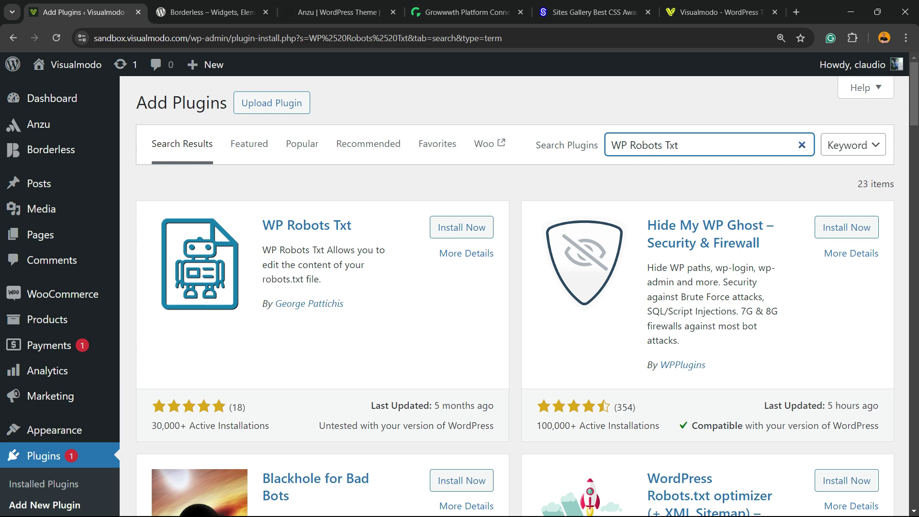
click(461, 227)
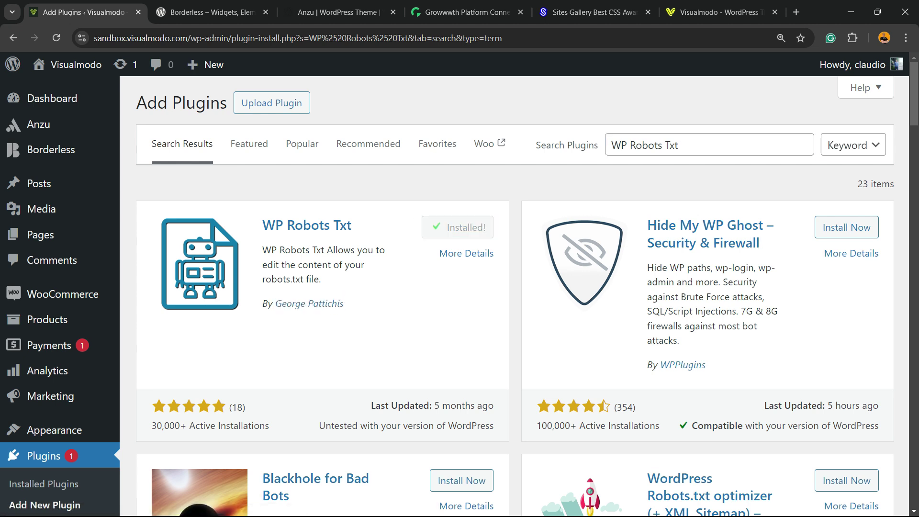
click(468, 228)
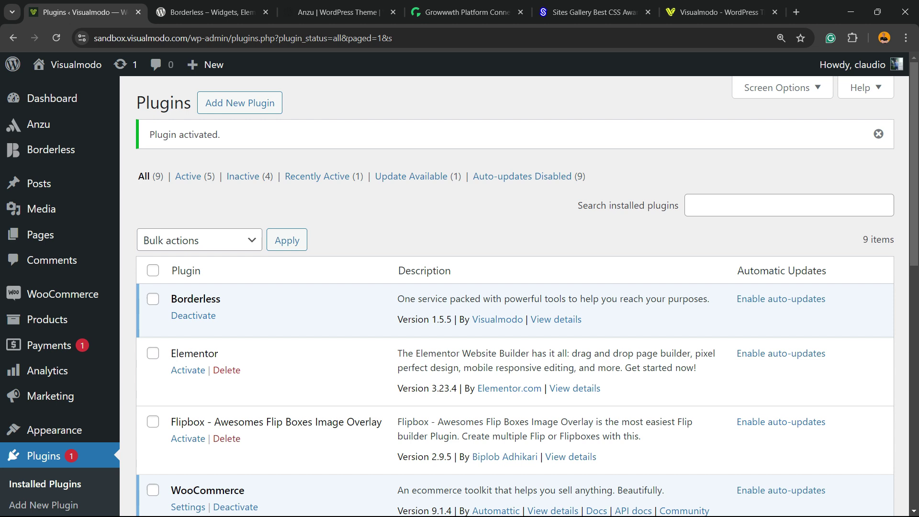
Step: Scroll the Installed Plugins list to find WP Robots Txt 1.3.3 and its Settings link
scroll(515, 296, down, 5)
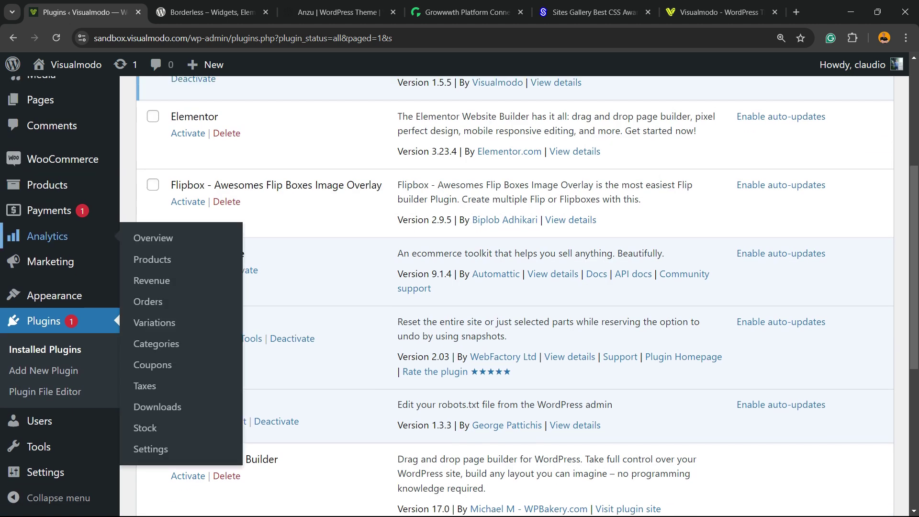
scroll(48, 216, up, 1)
scroll(48, 215, down, 3)
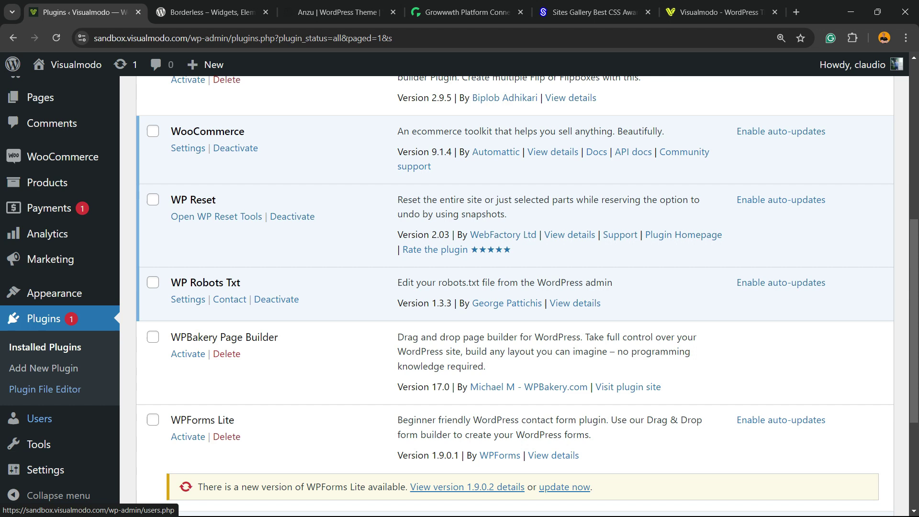
mouse_move(45, 470)
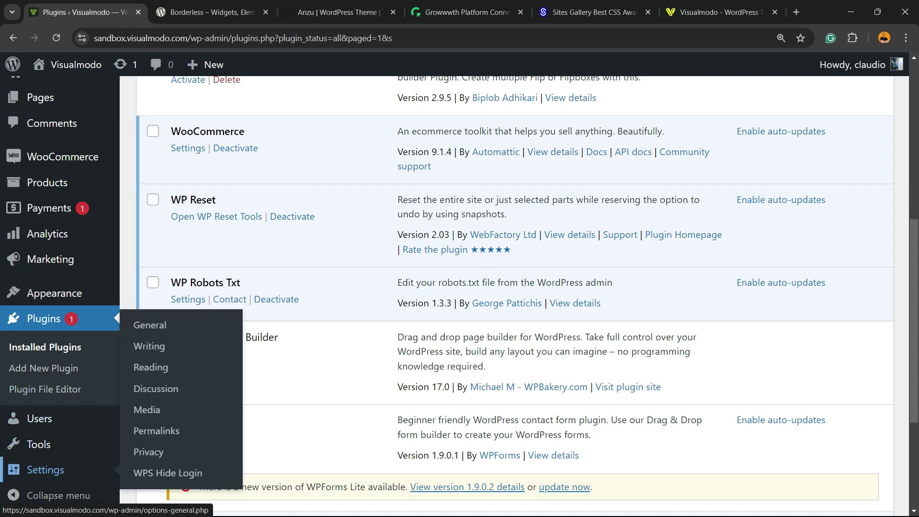
mouse_move(38, 445)
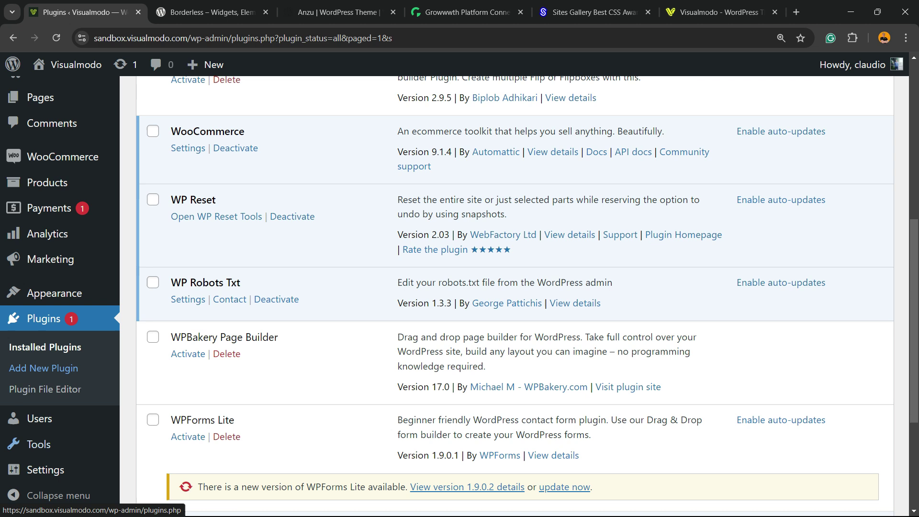
scroll(216, 98, down, 2)
scroll(216, 97, down, 2)
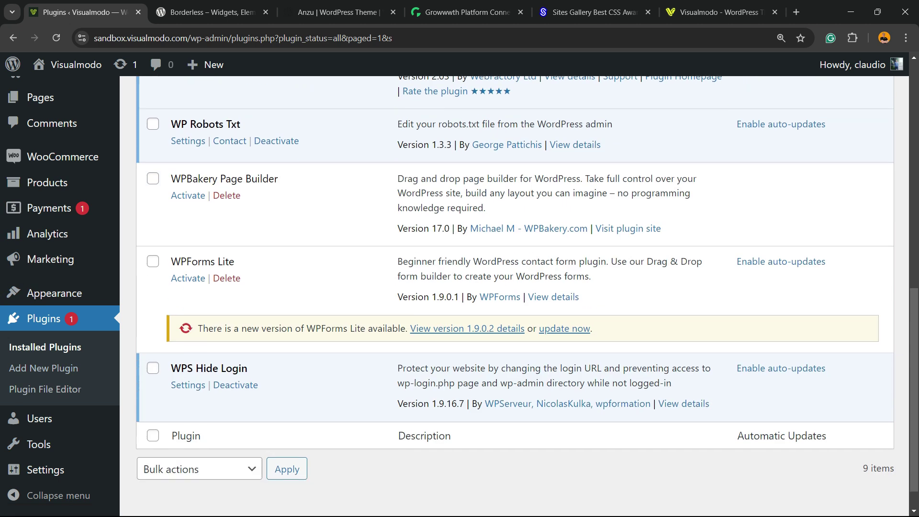
scroll(216, 97, up, 3)
scroll(515, 288, up, 2)
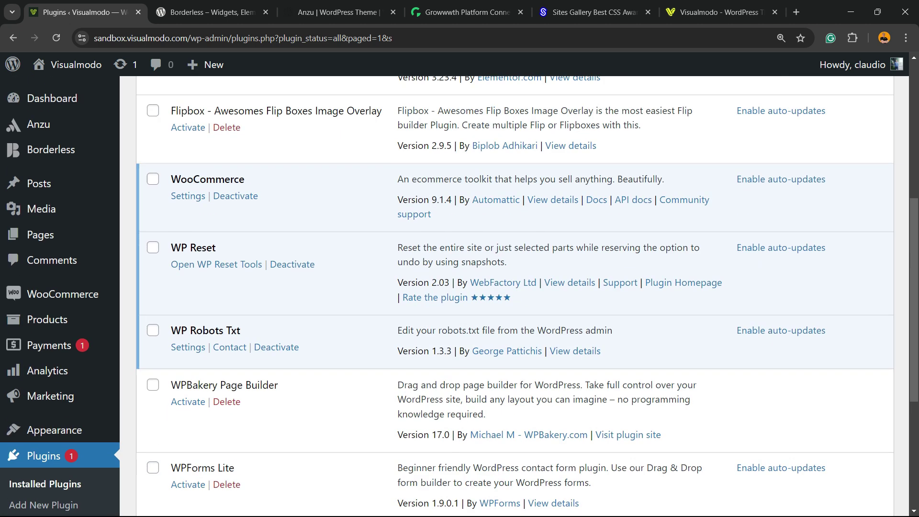
Step: Open the WP Robots Txt settings on the Reading page and reload it
click(187, 347)
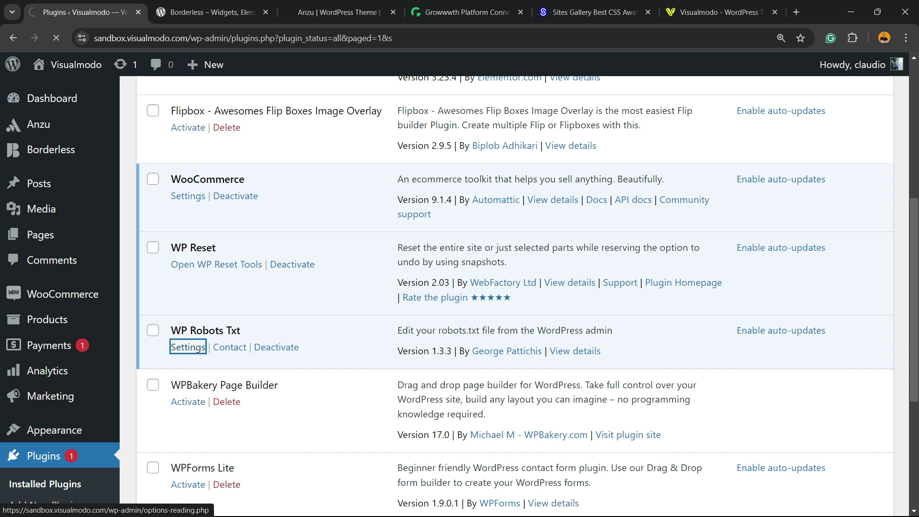
scroll(515, 297, down, 5)
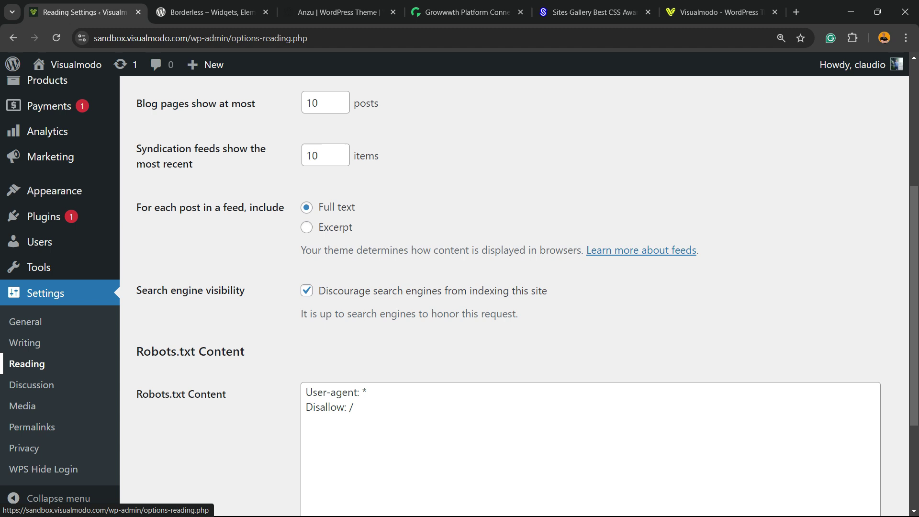
click(27, 364)
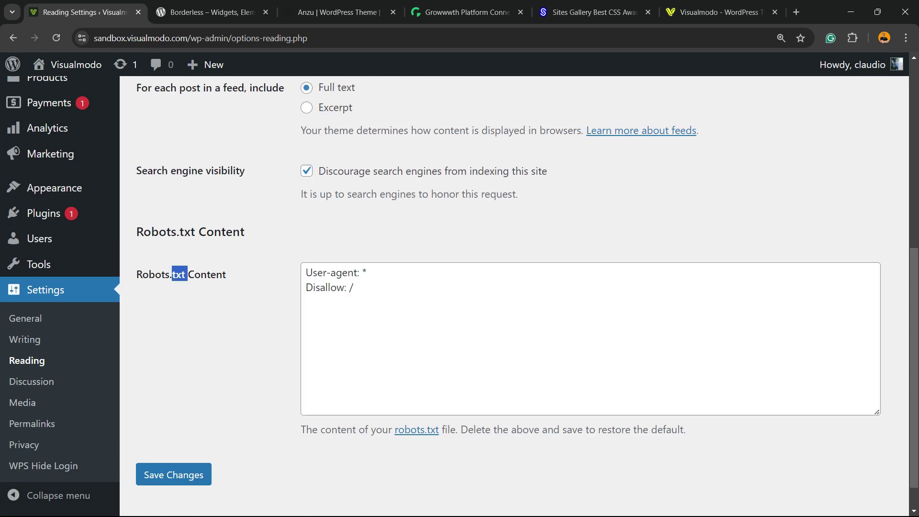
Step: Select the existing 'User-agent: *' and 'Disallow: /' rules in the Robots.txt Content box
triple_click(180, 275)
click(353, 288)
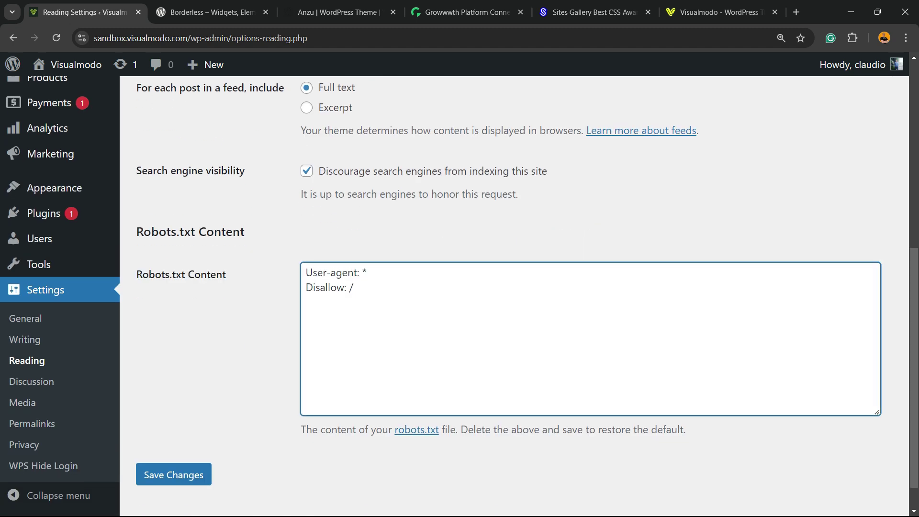
key(ctrl+a)
click(356, 287)
drag(356, 287, 307, 272)
key(Right)
key(Return)
key(shift+Home)
key(shift+Up)
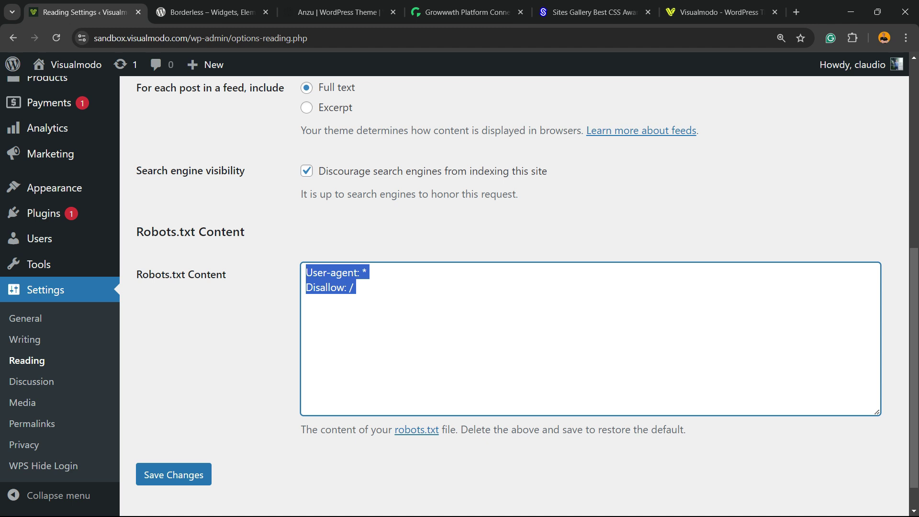
Step: Paste the new User-Agent / Disallow / Sitemap block over the old rules
text(User-Agent: * Disallow:  Sitemap: https://www.example.com/sitemap_index.xml)
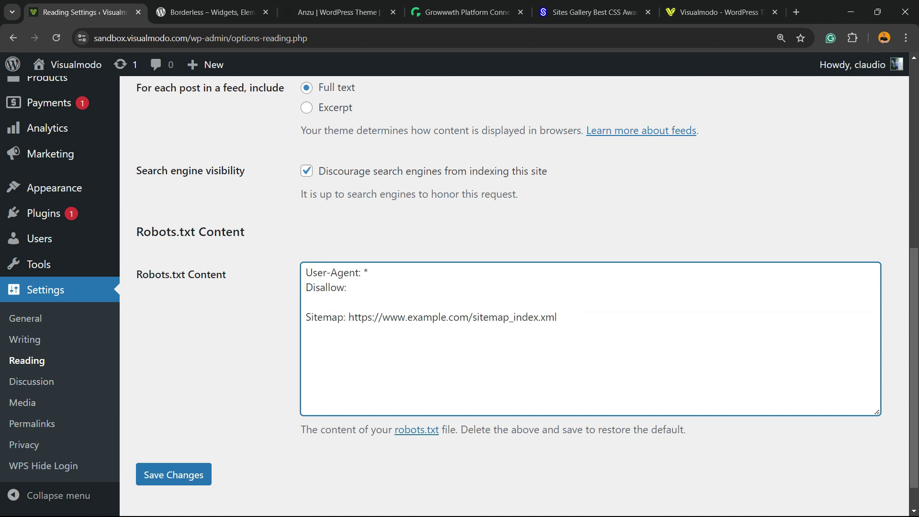
key(ctrl+Home)
key(shift+Down)
triple_click(325, 287)
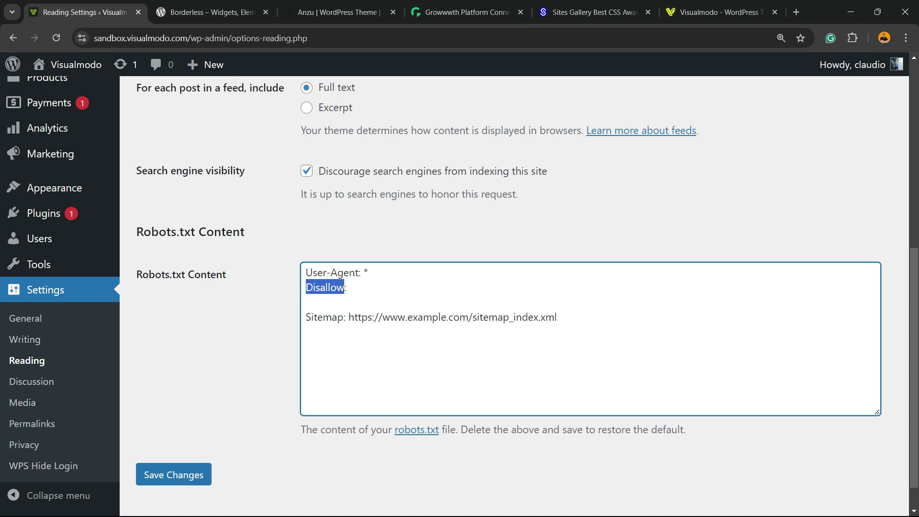
triple_click(326, 317)
click(351, 317)
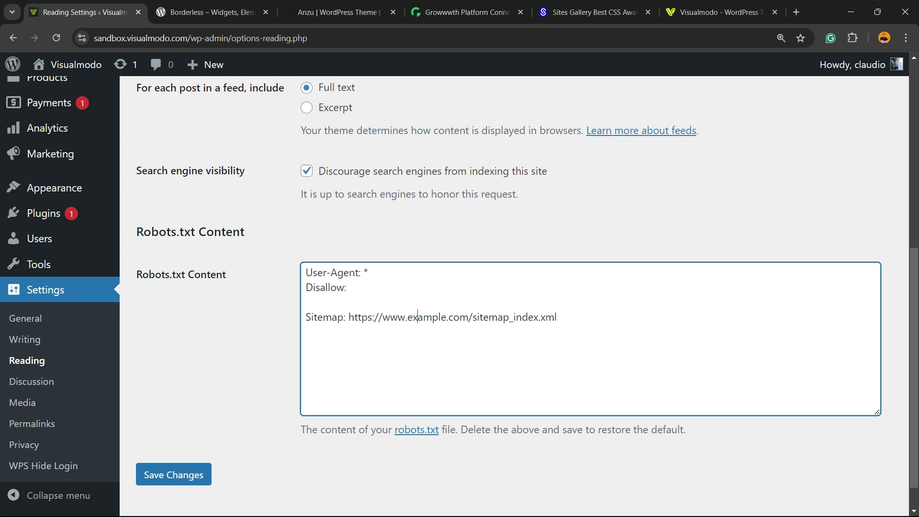
double_click(417, 317)
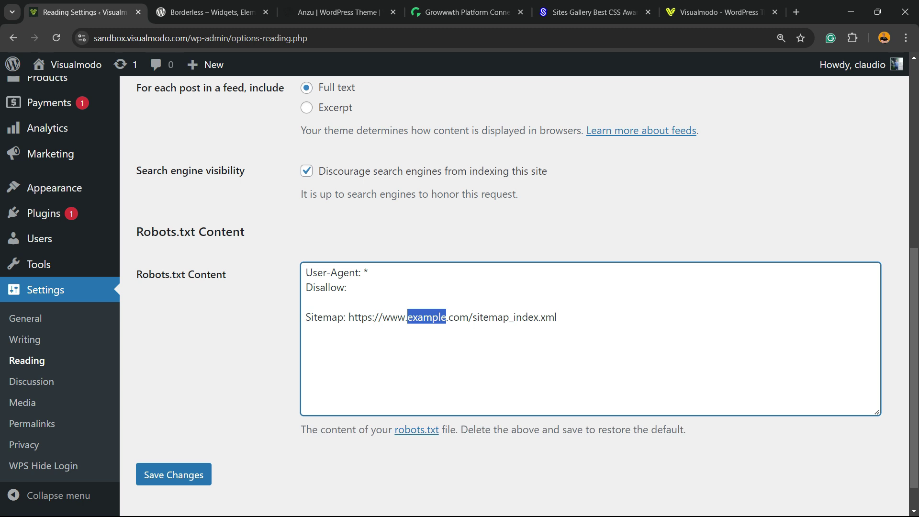
click(423, 317)
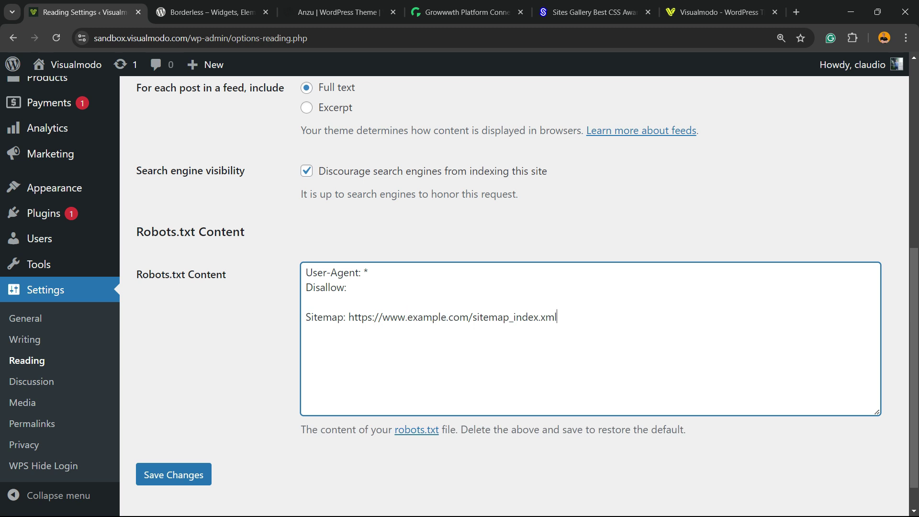
drag(558, 317, 348, 317)
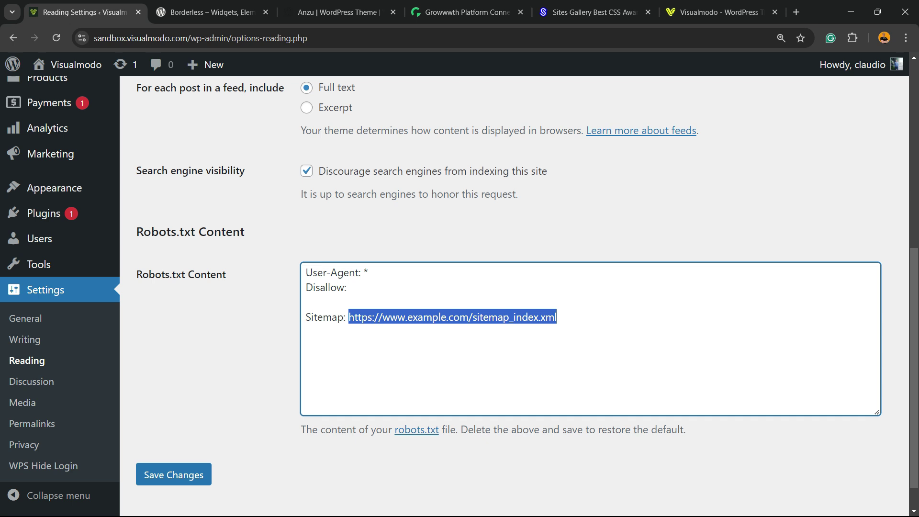
scroll(526, 295, down, 1)
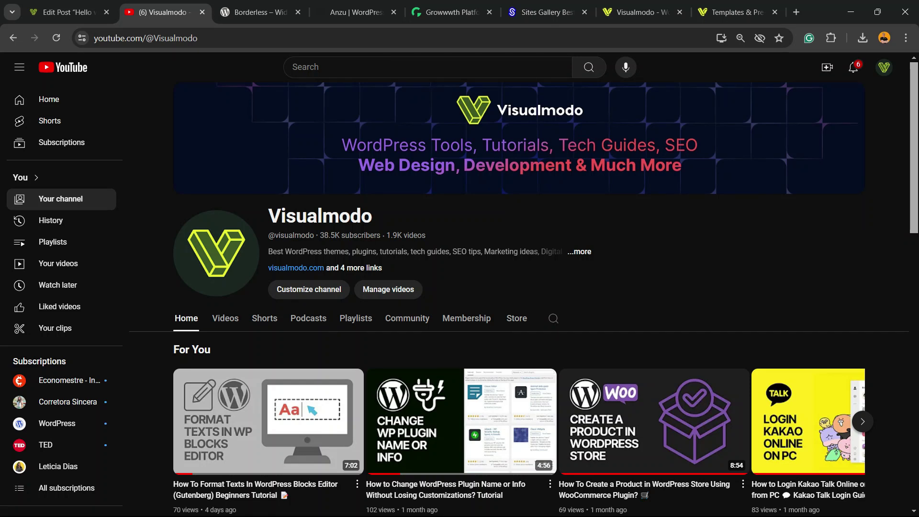
Step: Switch to the Borderless plugin tab and scroll through its page
key(ctrl+Tab)
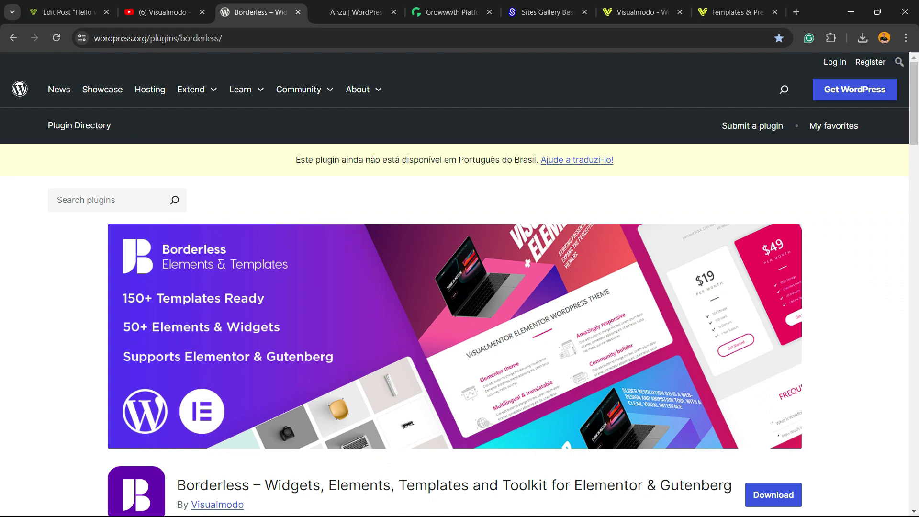
scroll(459, 288, down, 2)
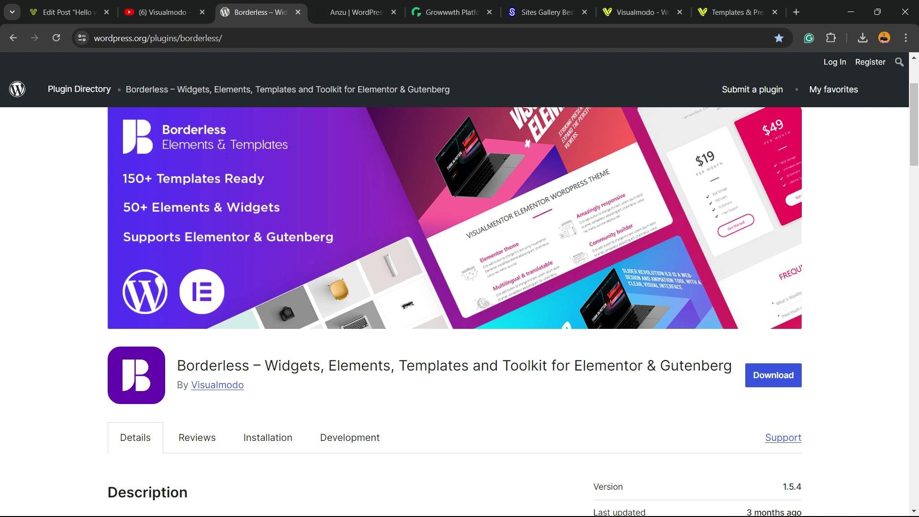
scroll(460, 287, up, 2)
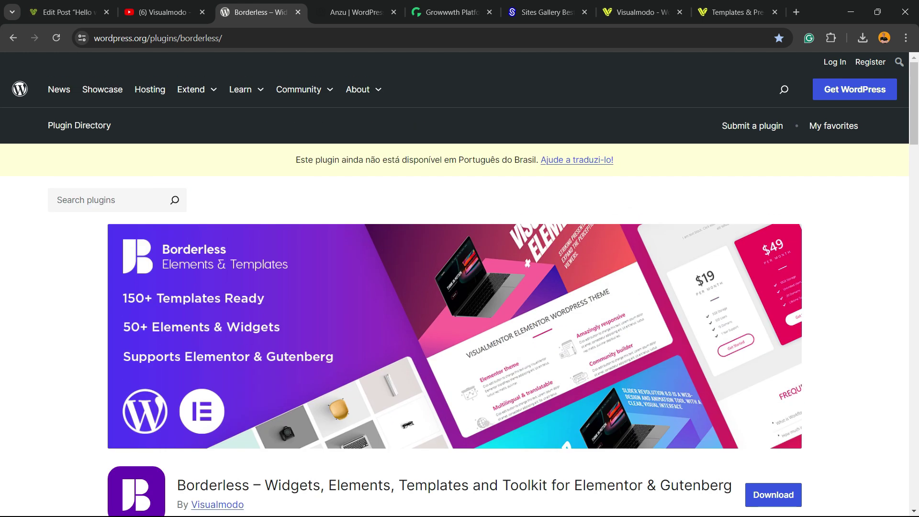
scroll(460, 288, down, 2)
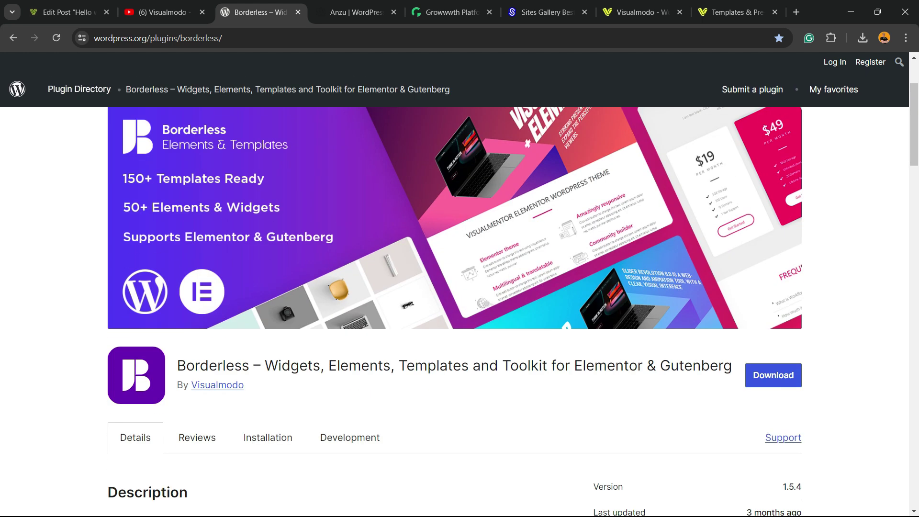
Step: Look over the Anzu theme page, then switch to the Growwwth tab
key(ctrl+Tab)
scroll(340, 297, up, 10)
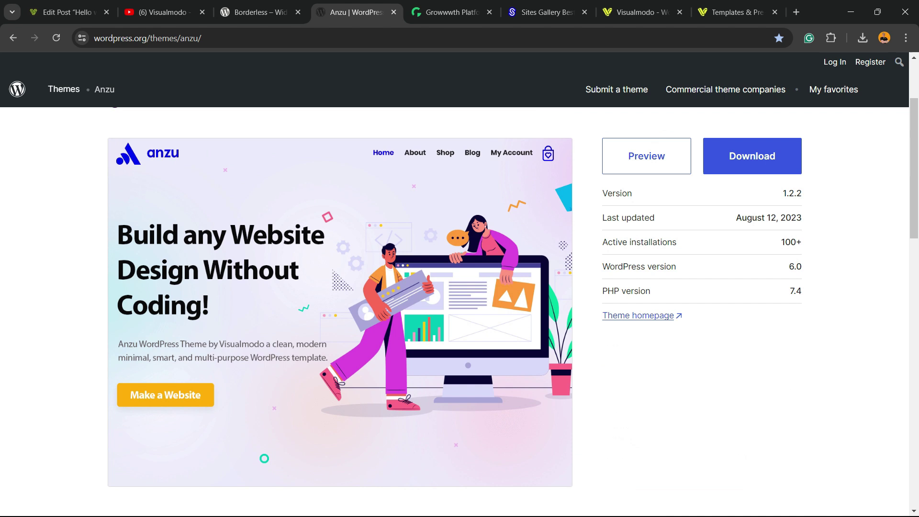
scroll(460, 311, up, 3)
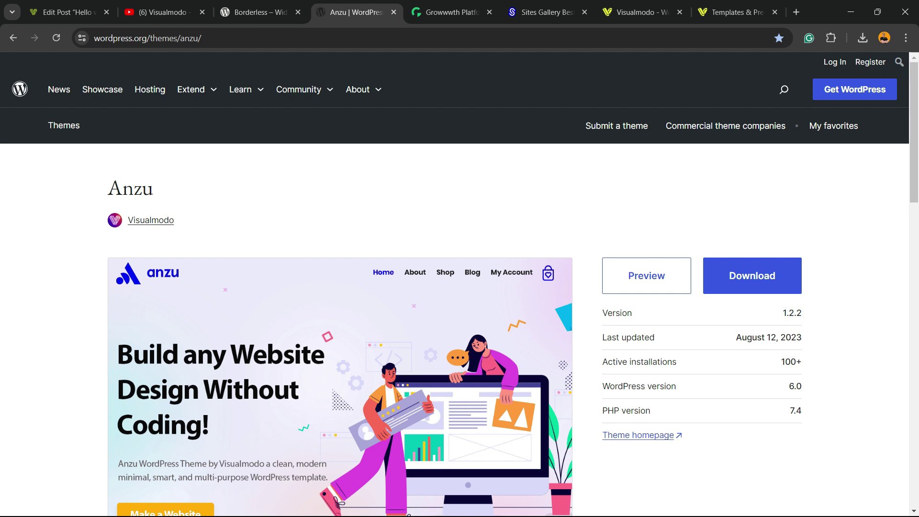
key(ctrl+Tab)
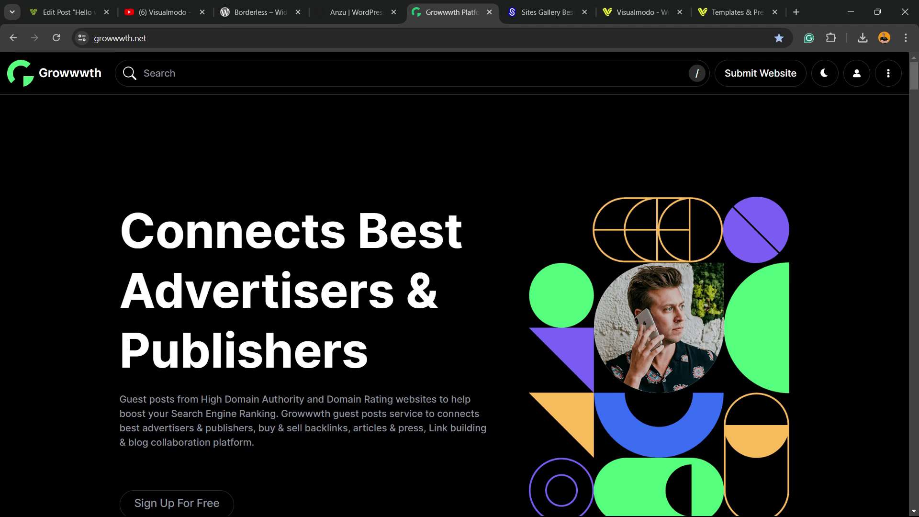
Step: Scroll through Growwwth's publisher listings, such as Lyricsgoo and Theblogulator at 98 USD
scroll(455, 307, down, 12)
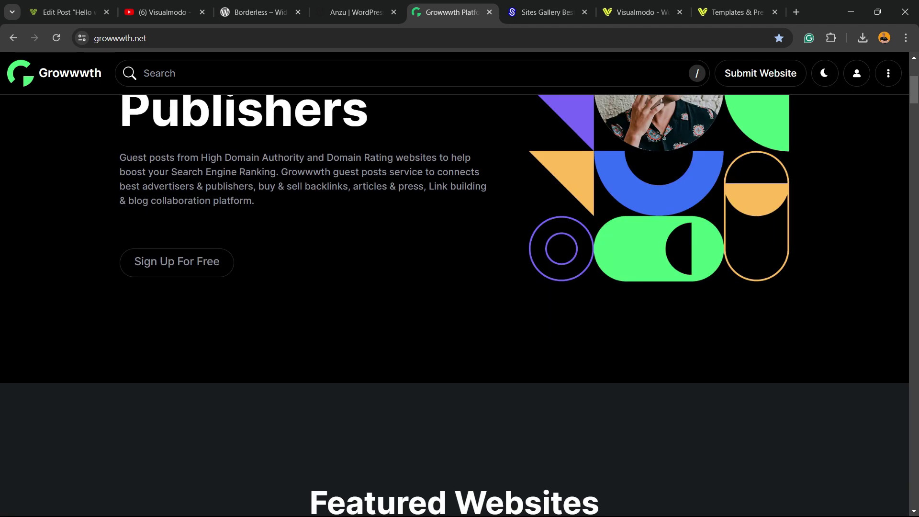
scroll(455, 307, down, 15)
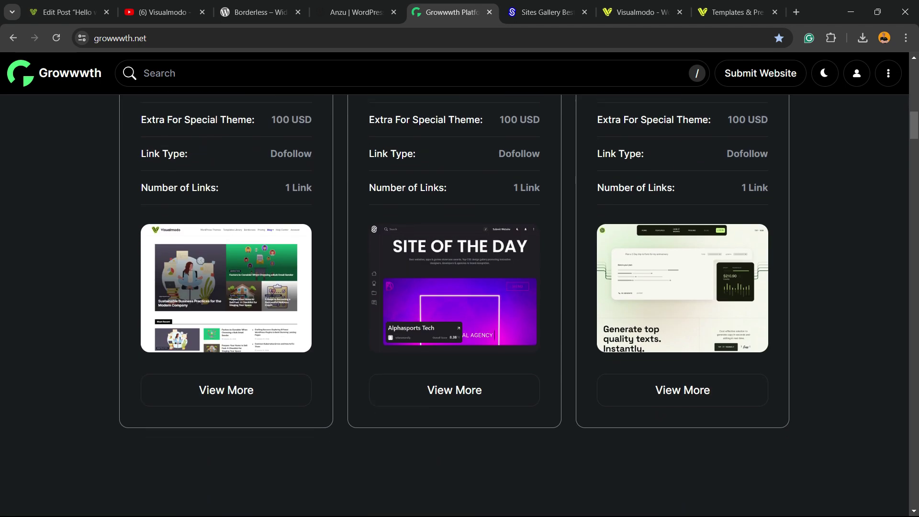
scroll(455, 307, down, 2)
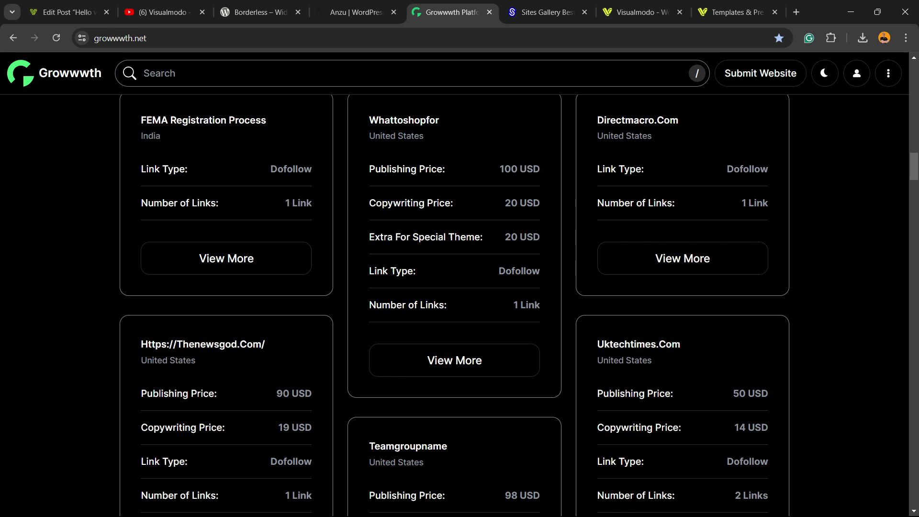
double_click(140, 38)
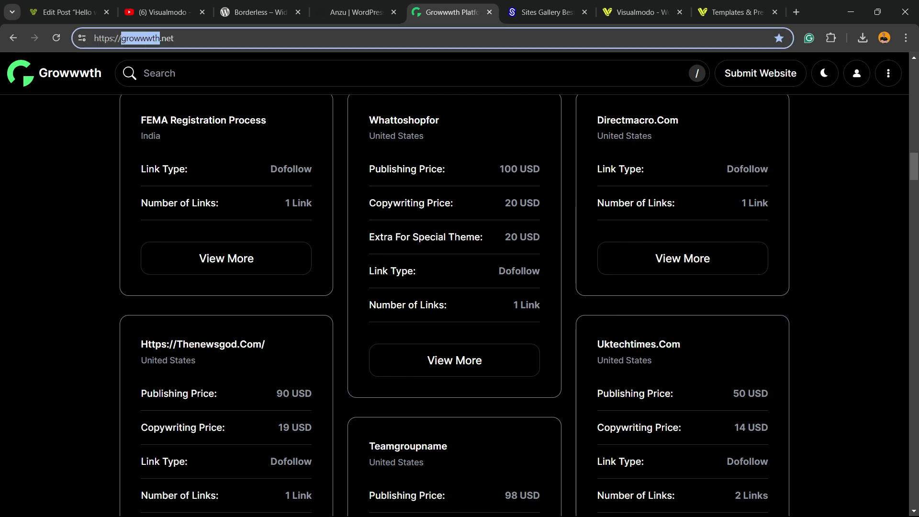
key(Escape)
scroll(454, 307, down, 12)
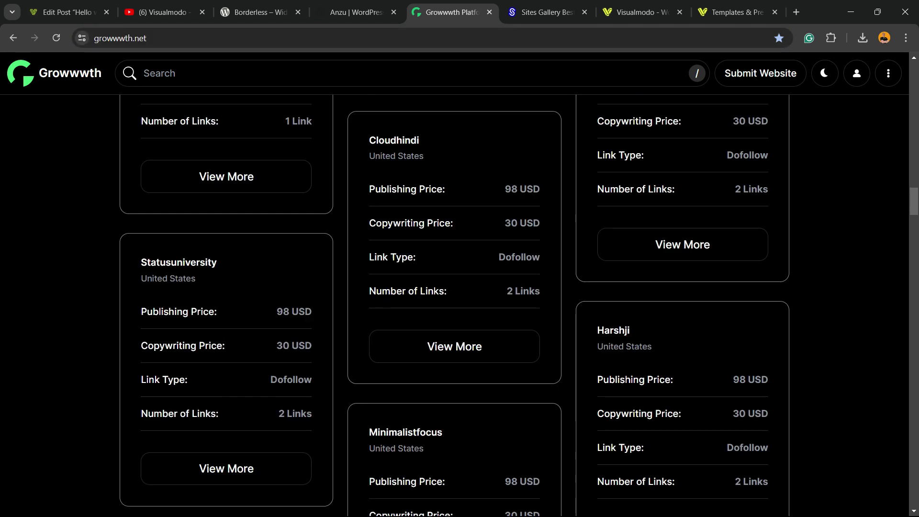
scroll(455, 307, down, 10)
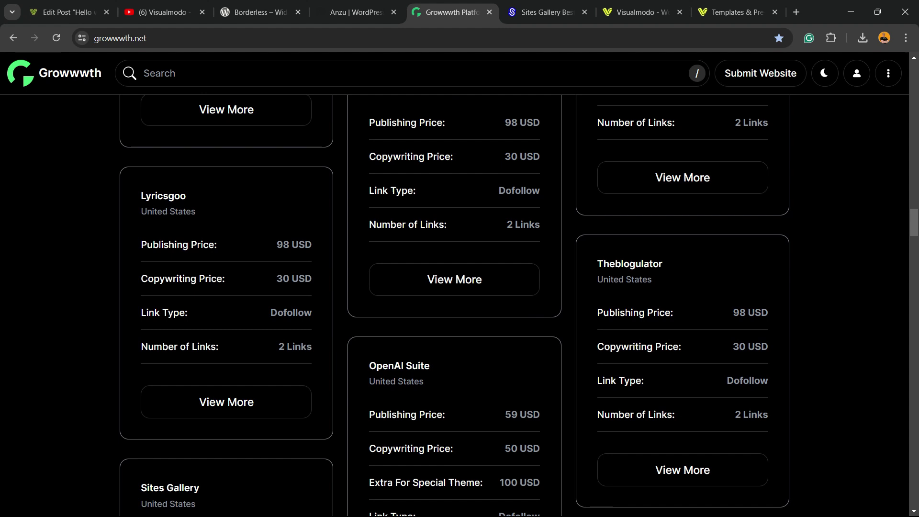
Step: Switch to the Sites Gallery tab and scroll through the showcased website grid and back up
click(546, 13)
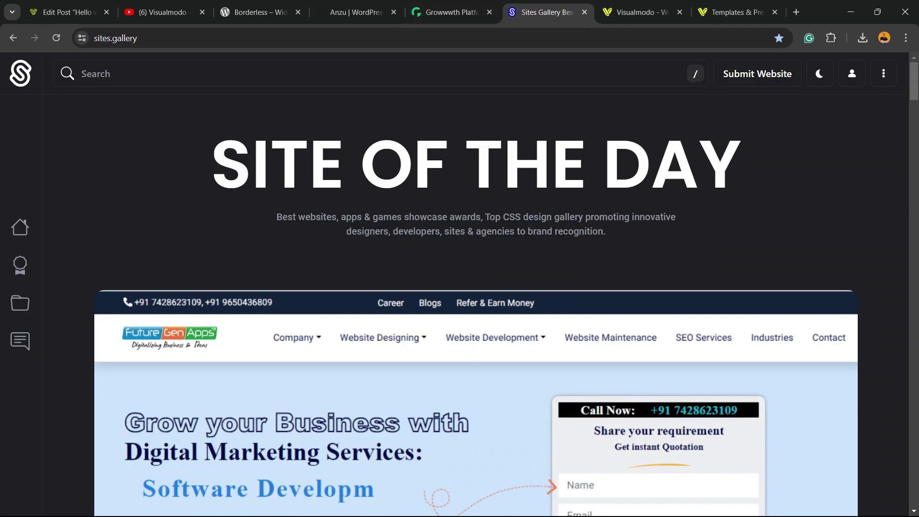
scroll(476, 306, down, 10)
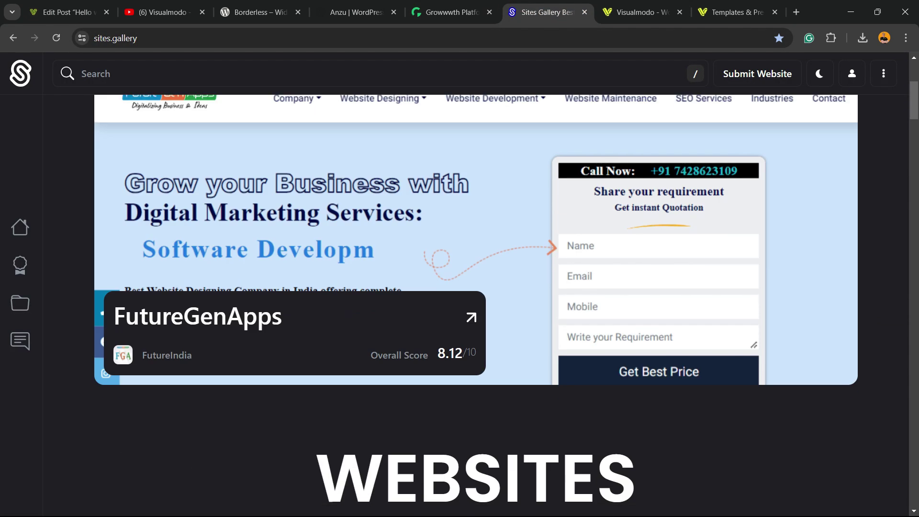
scroll(220, 239, down, 15)
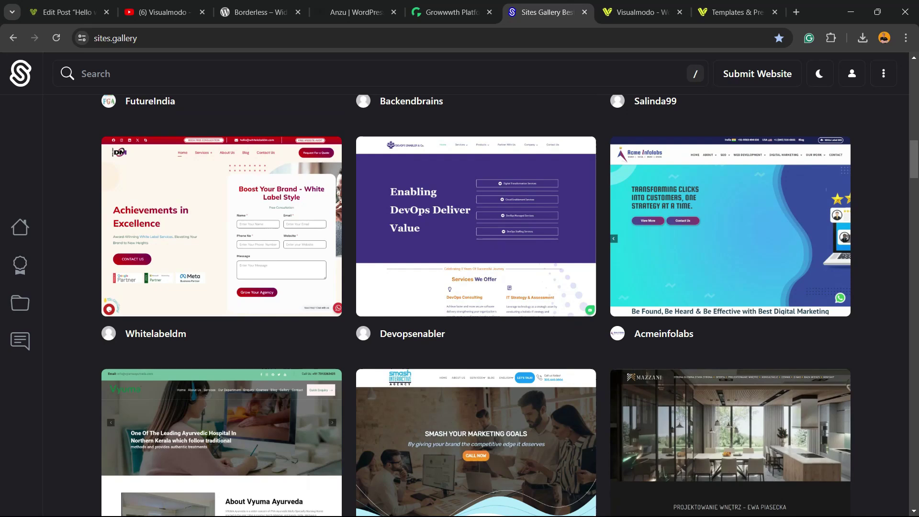
scroll(220, 238, down, 3)
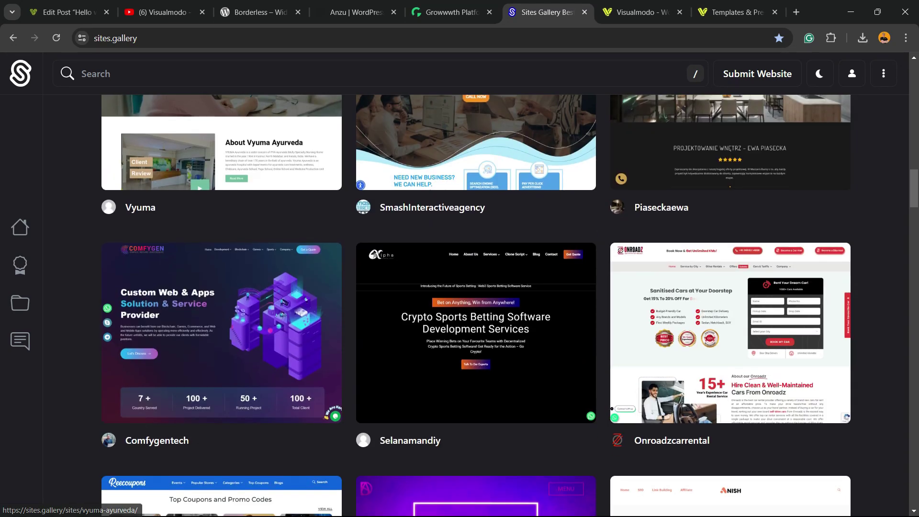
scroll(221, 153, down, 7)
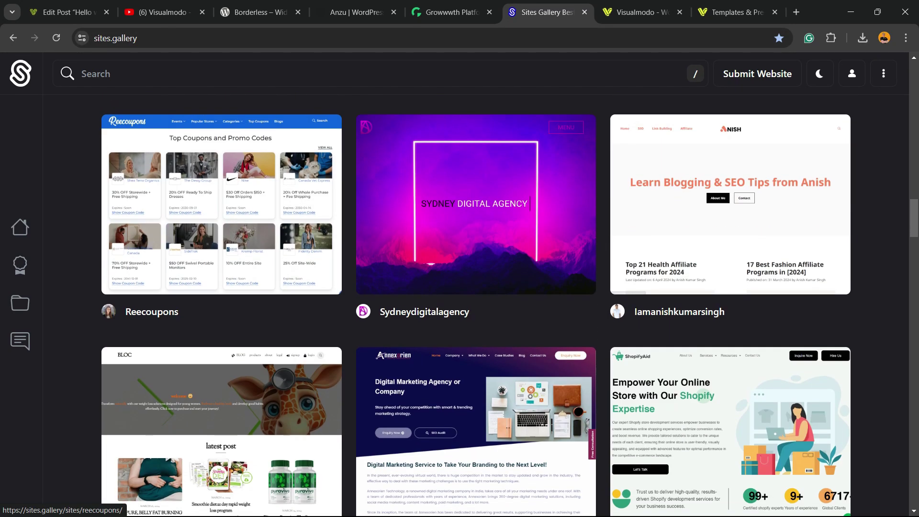
scroll(221, 144, down, 17)
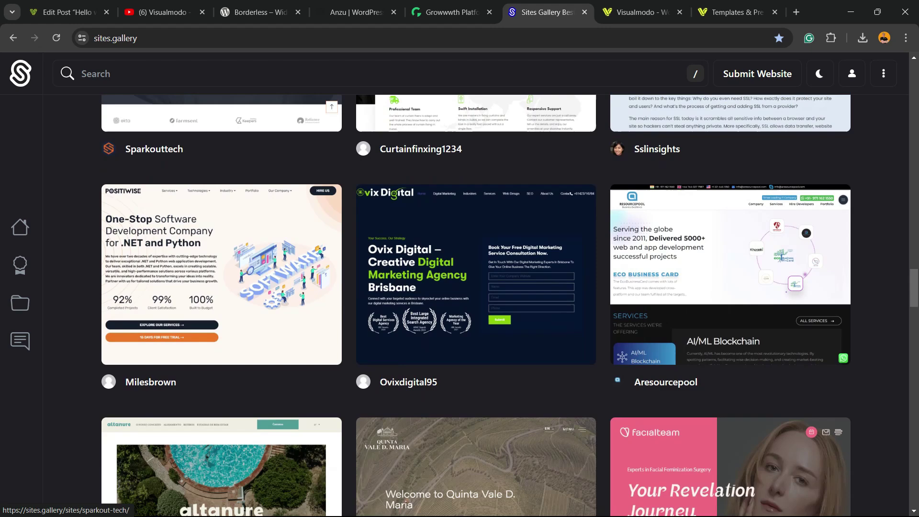
scroll(220, 192, down, 7)
scroll(221, 192, up, 2)
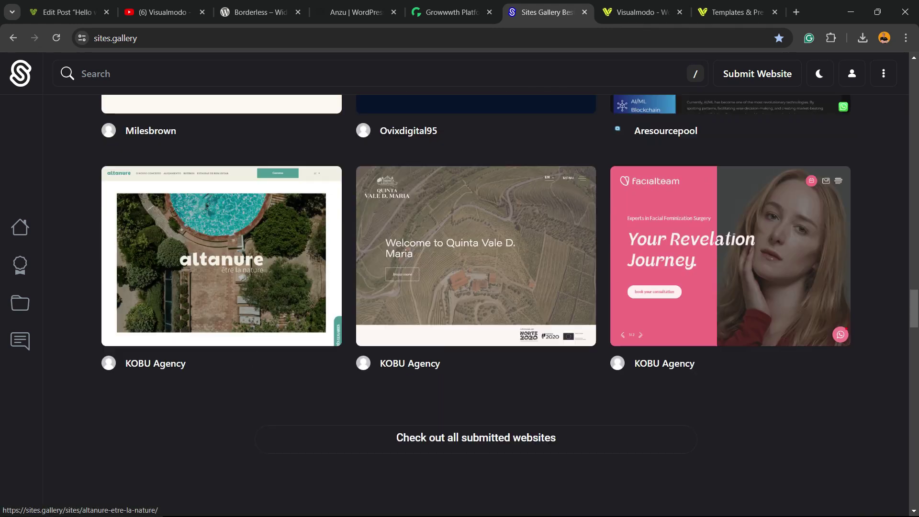
scroll(221, 192, up, 12)
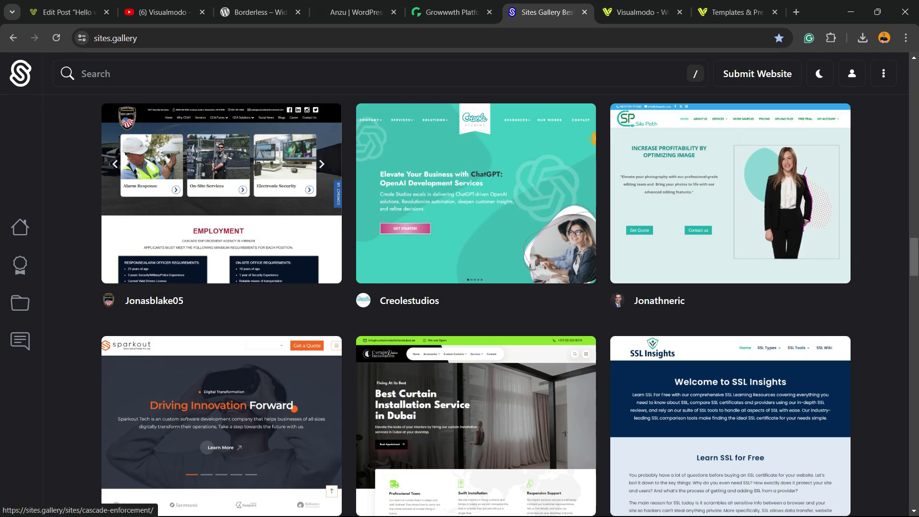
Step: Switch to the Visualmodo homepage and scroll down to its theme listings and $119 offer
click(639, 12)
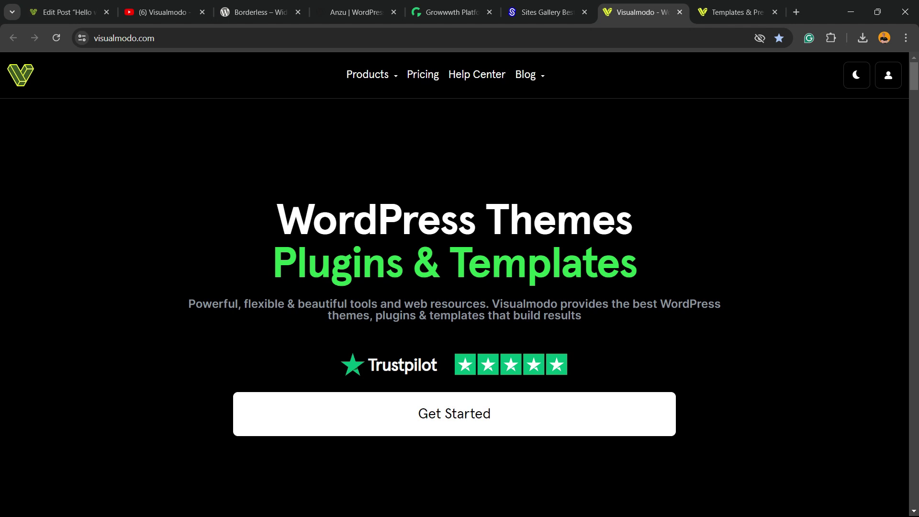
scroll(460, 287, down, 3)
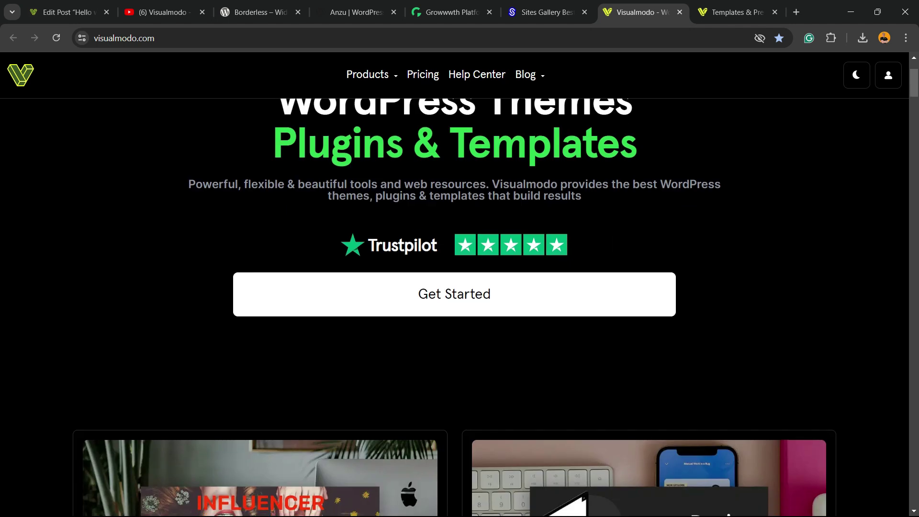
scroll(258, 287, down, 10)
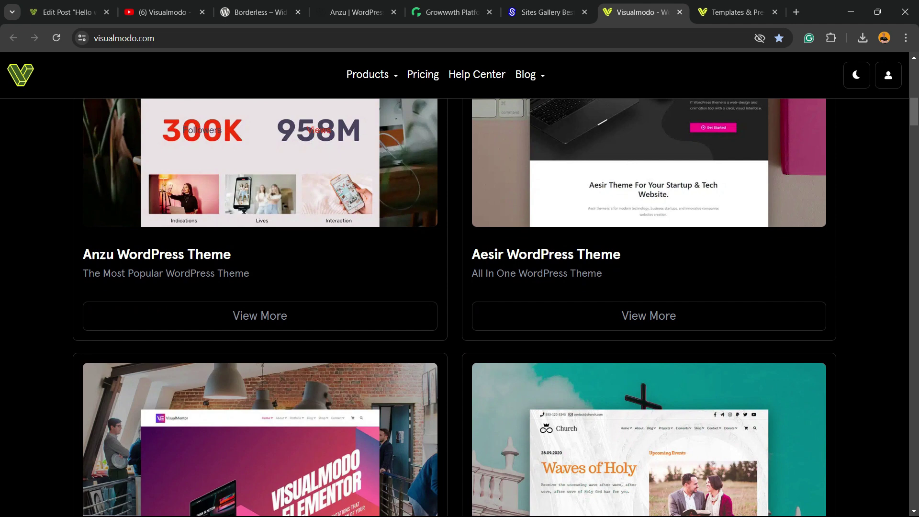
scroll(259, 288, down, 10)
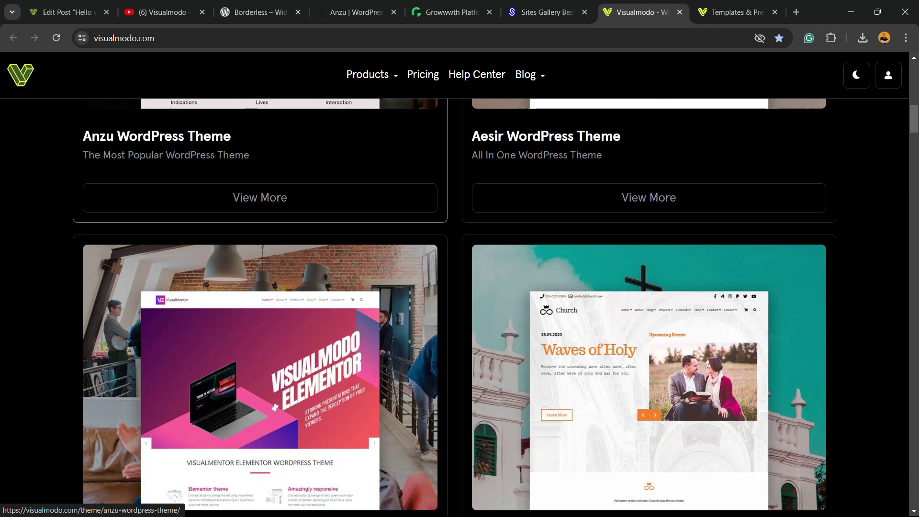
scroll(460, 307, down, 12)
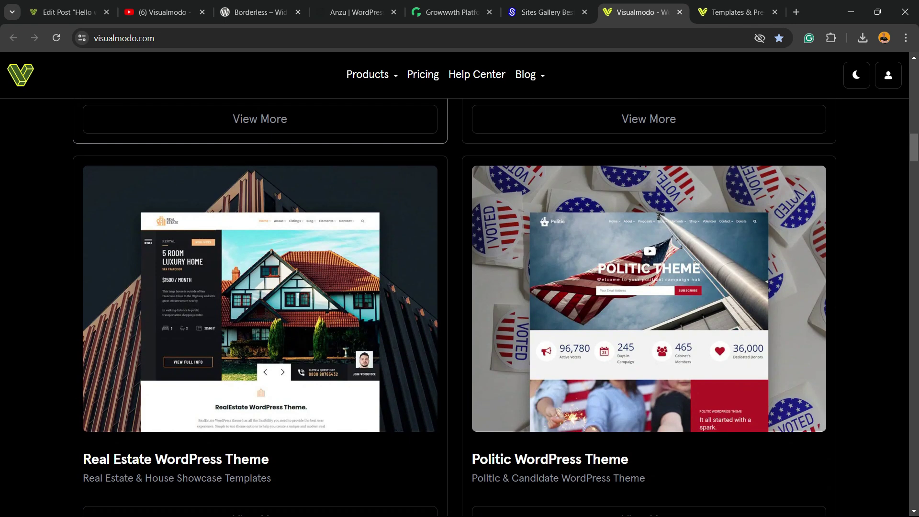
scroll(461, 306, down, 11)
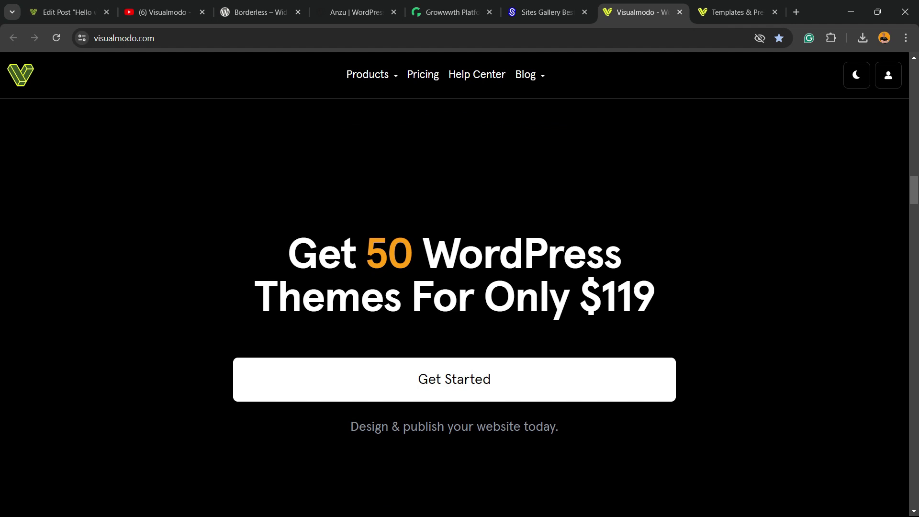
key(ctrl+Tab)
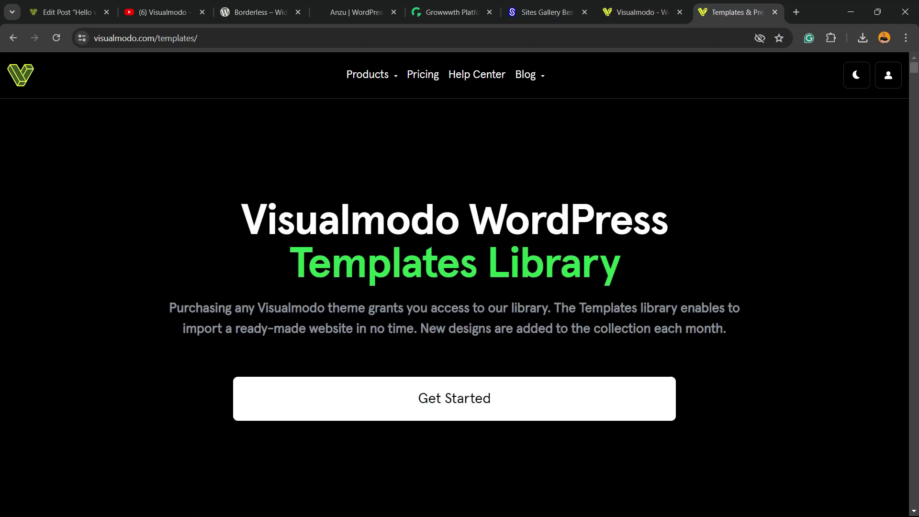
scroll(454, 259, down, 10)
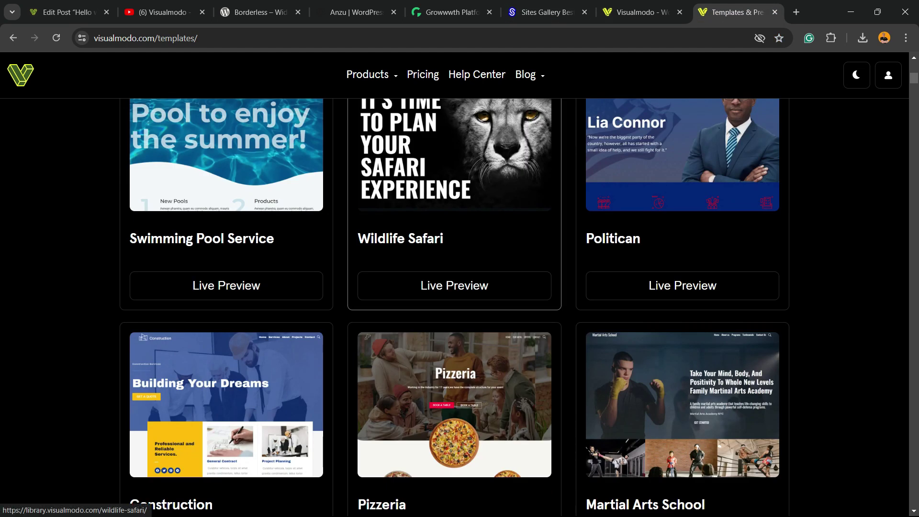
scroll(455, 259, down, 15)
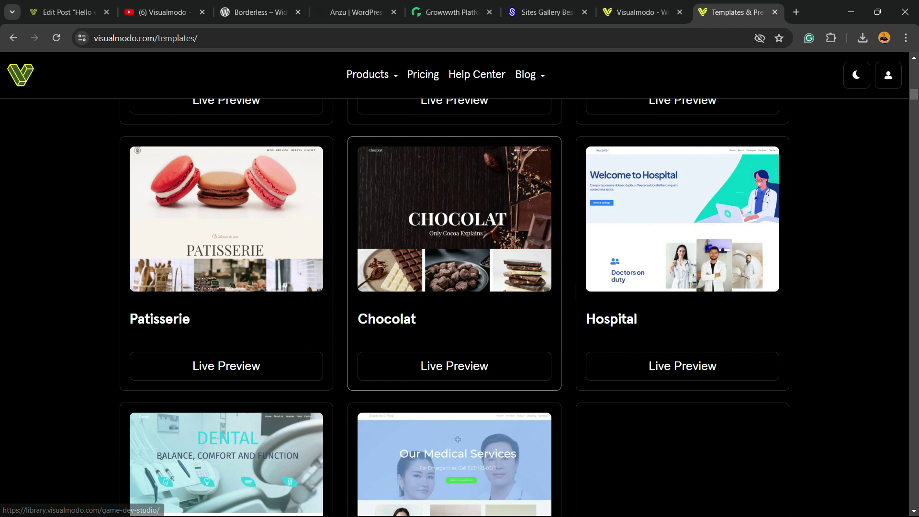
scroll(454, 259, down, 3)
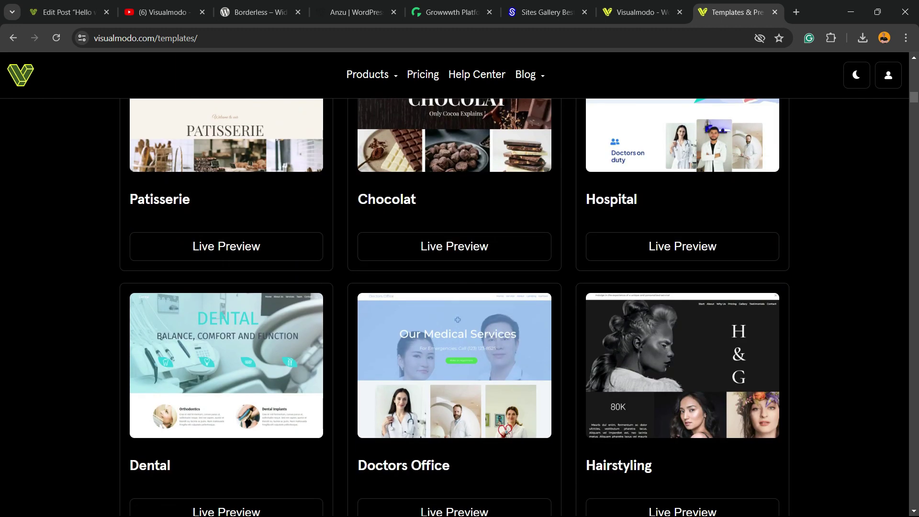
scroll(455, 259, down, 5)
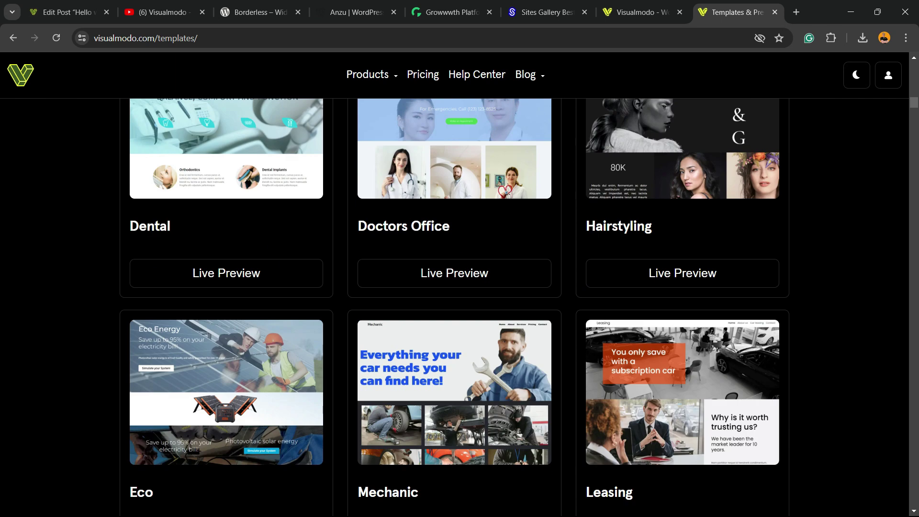
scroll(455, 258, down, 13)
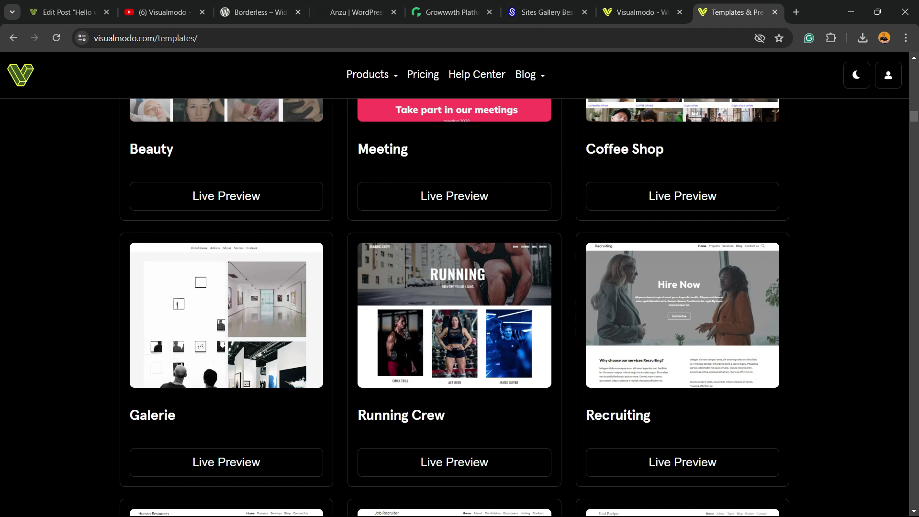
scroll(455, 259, down, 16)
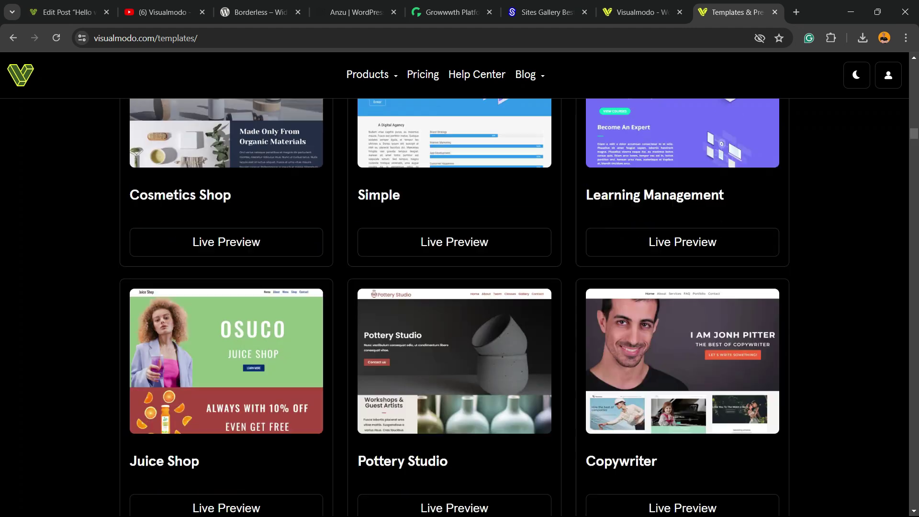
scroll(454, 258, down, 2)
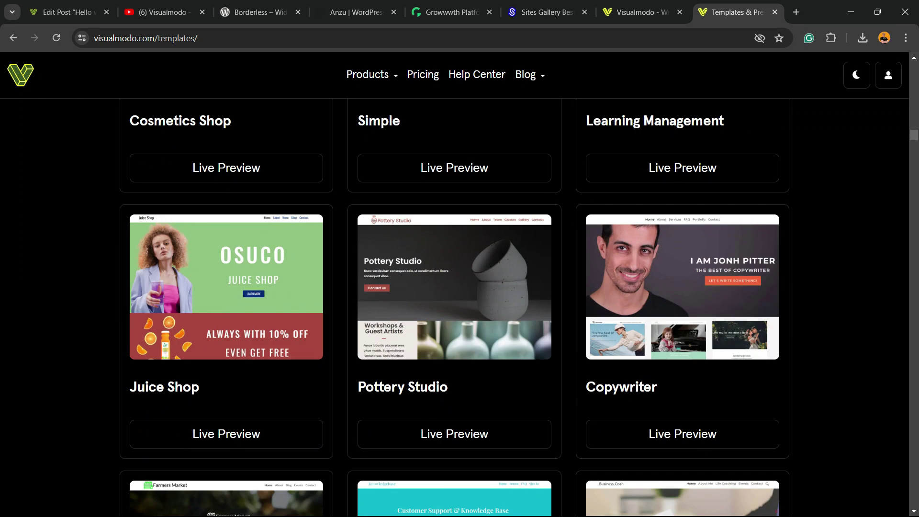
scroll(455, 258, down, 3)
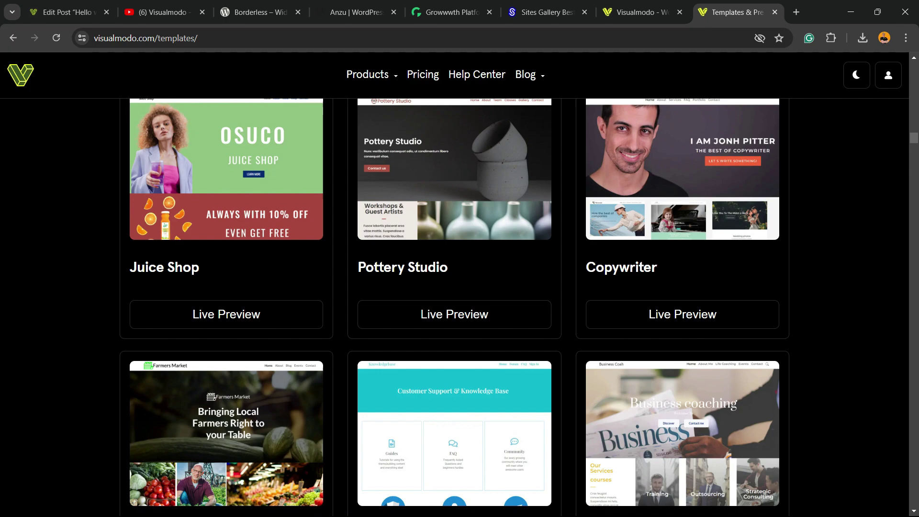